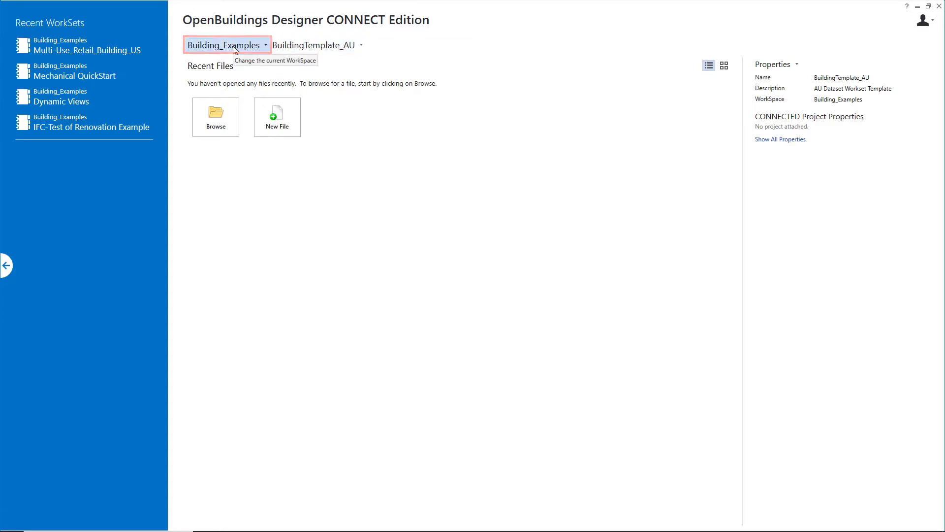
# Step: Start a new workset named 'Mechanical HVAC Systems' with description 'For intermdiate training'
pyautogui.click(351, 44)
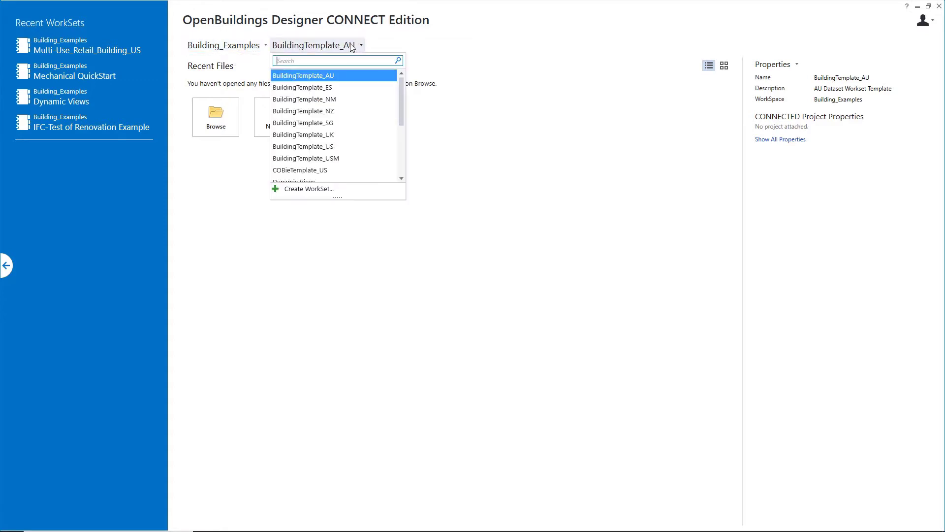
pyautogui.click(297, 190)
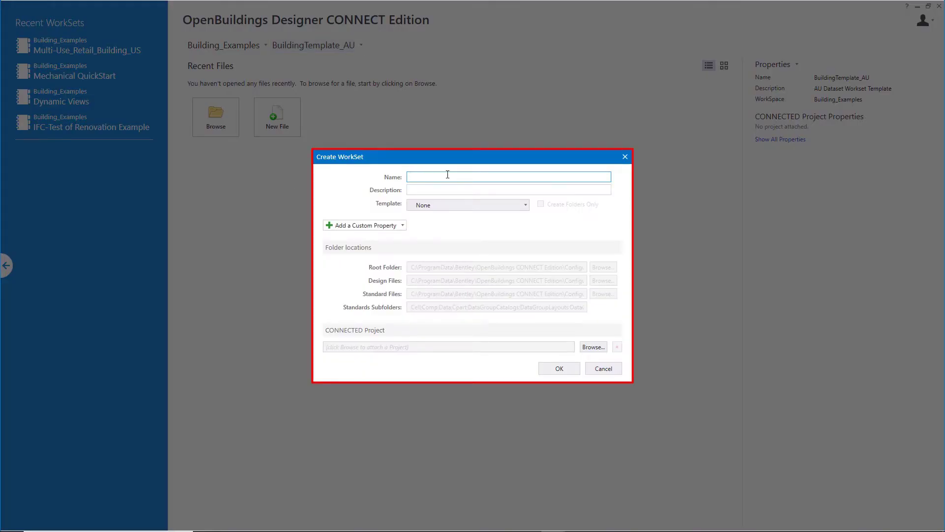
pyautogui.write('Me')
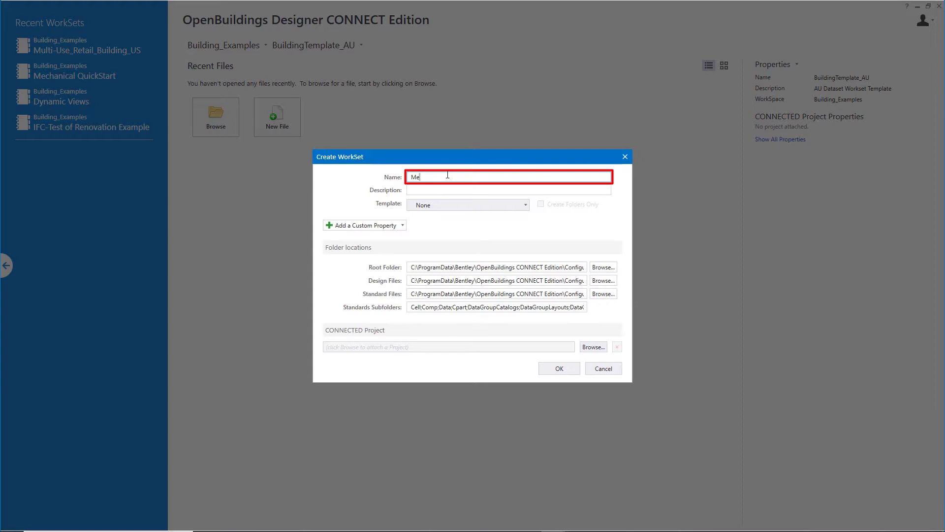
pyautogui.write('chanical HVAC')
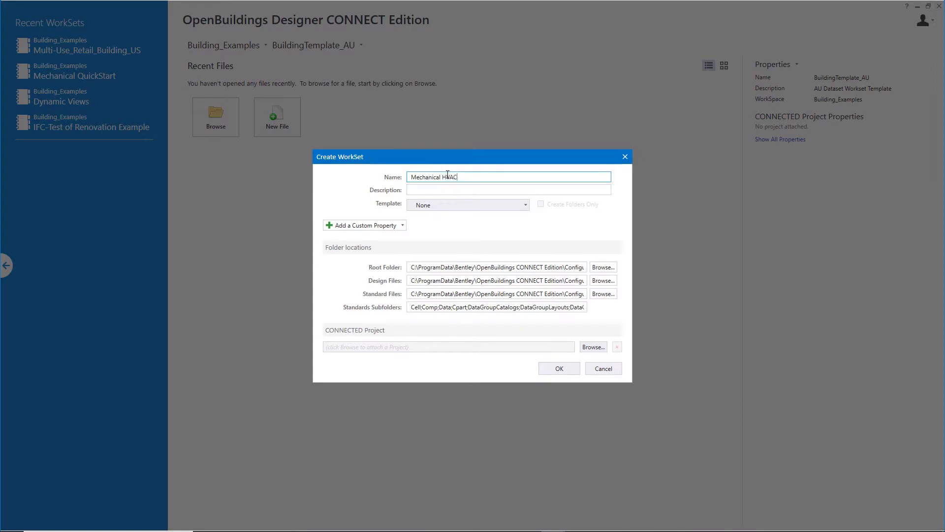
pyautogui.write(' Systems')
pyautogui.click(425, 188)
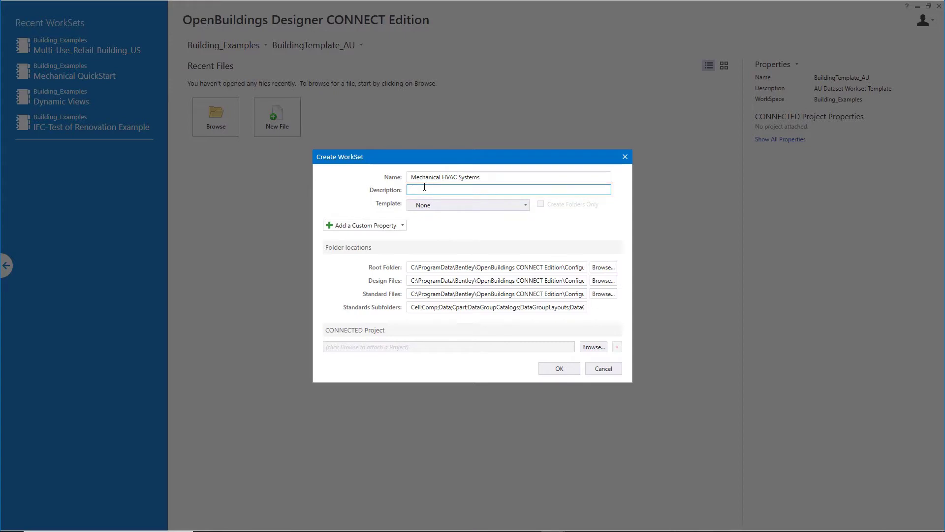
pyautogui.write('For intermdiate training')
# Step: Choose Multi-Use_Retail_Building_US as the workset template
pyautogui.click(456, 205)
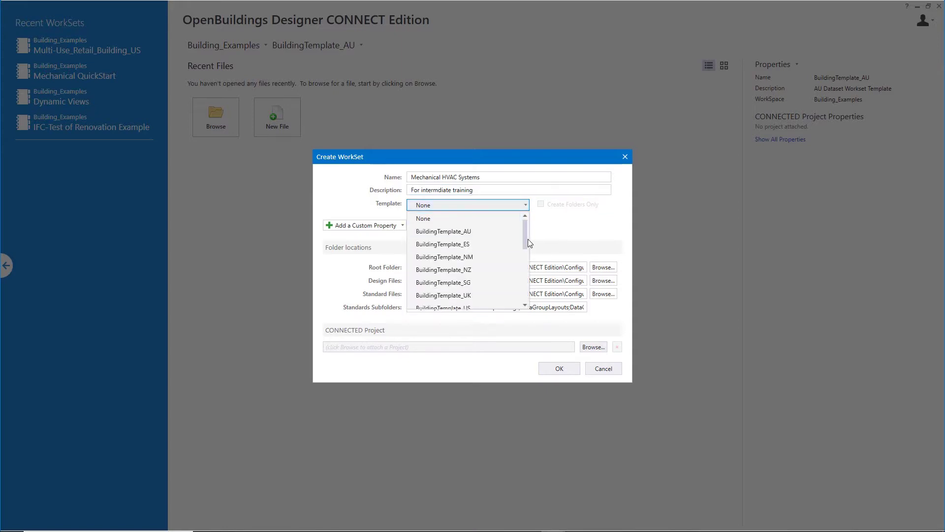
pyautogui.moveTo(525, 241); pyautogui.dragTo(521, 284)
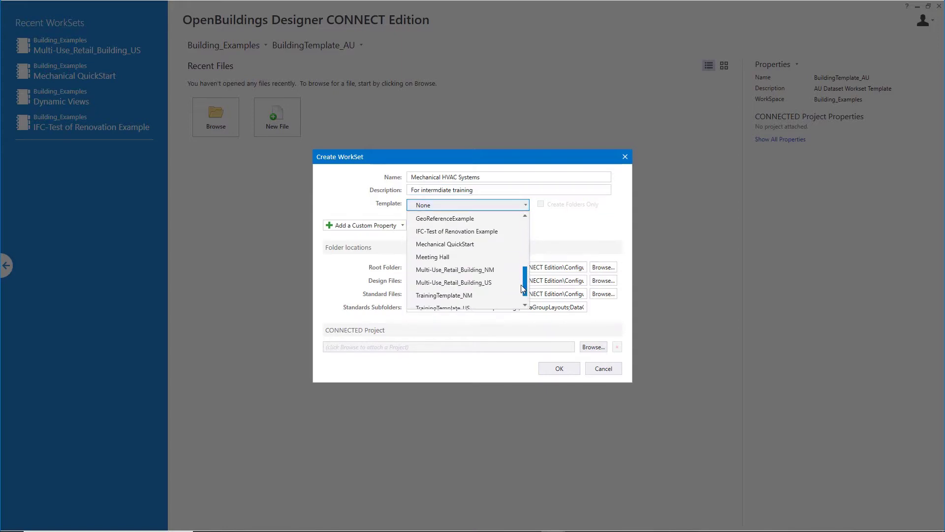
pyautogui.click(497, 282)
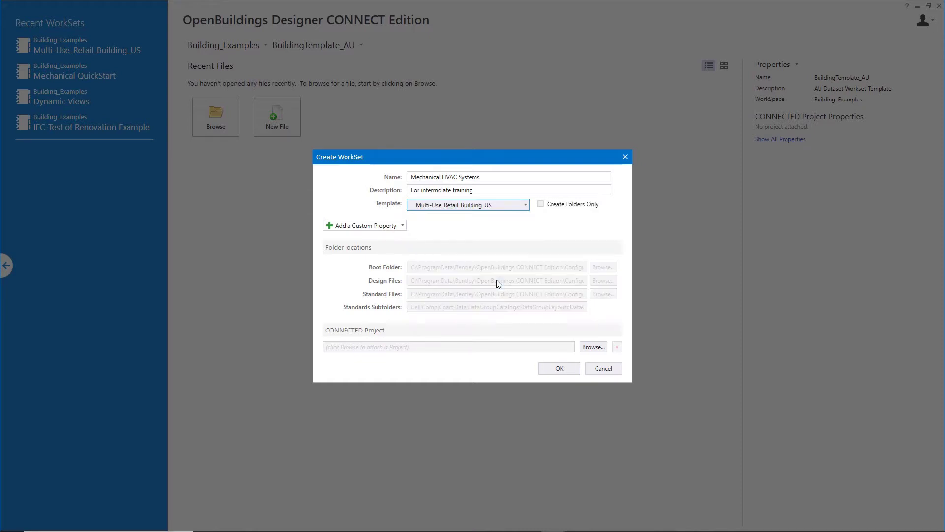
# Step: Create the Mechanical HVAC Systems workset and name a new design file 'M_HVAC Modeling Training'
pyautogui.click(556, 370)
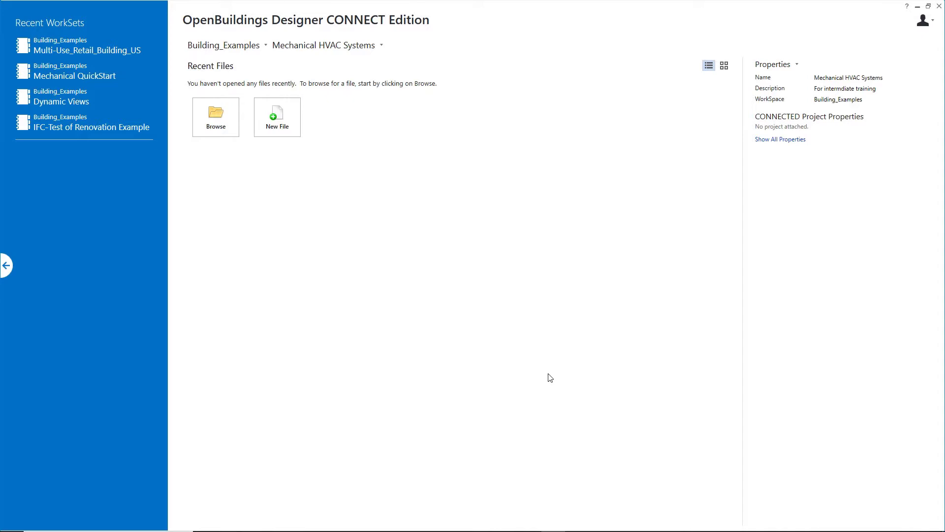
pyautogui.click(292, 130)
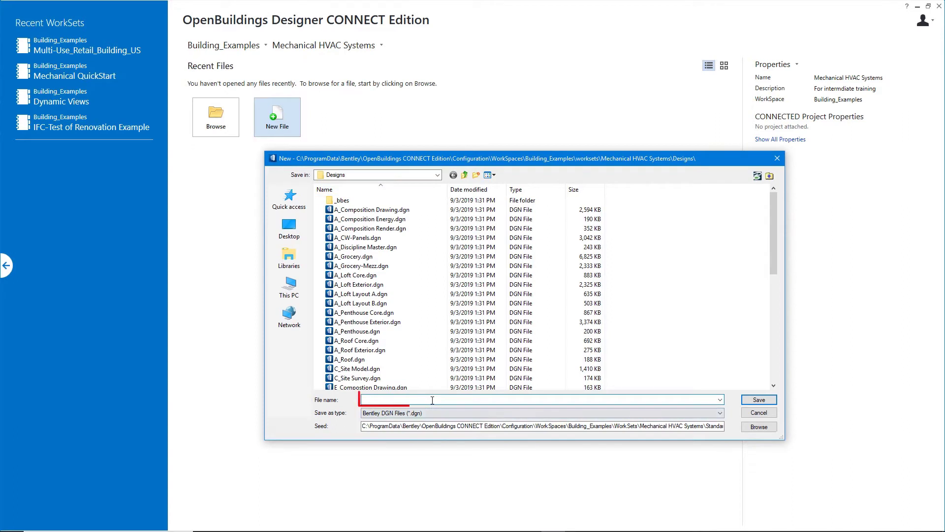
pyautogui.write('M_HVAC')
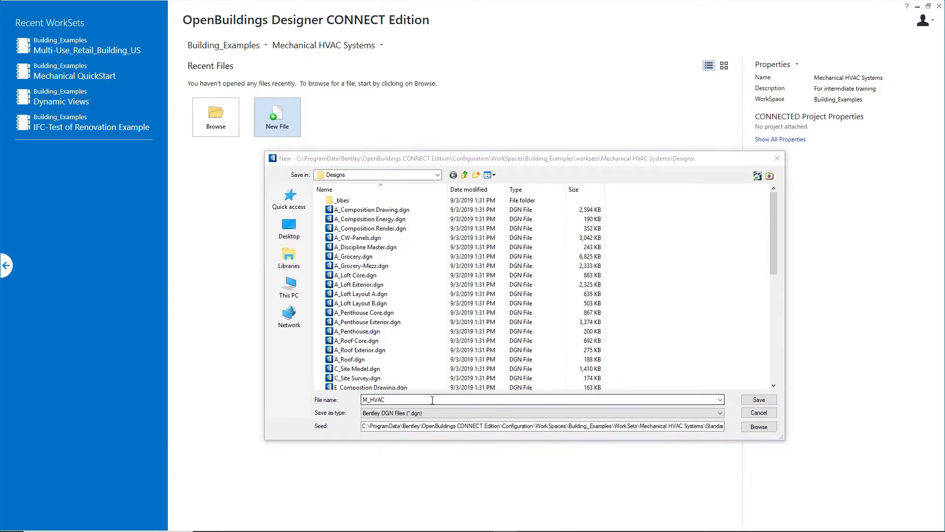
pyautogui.click(402, 400)
pyautogui.write('Modeling Trai')
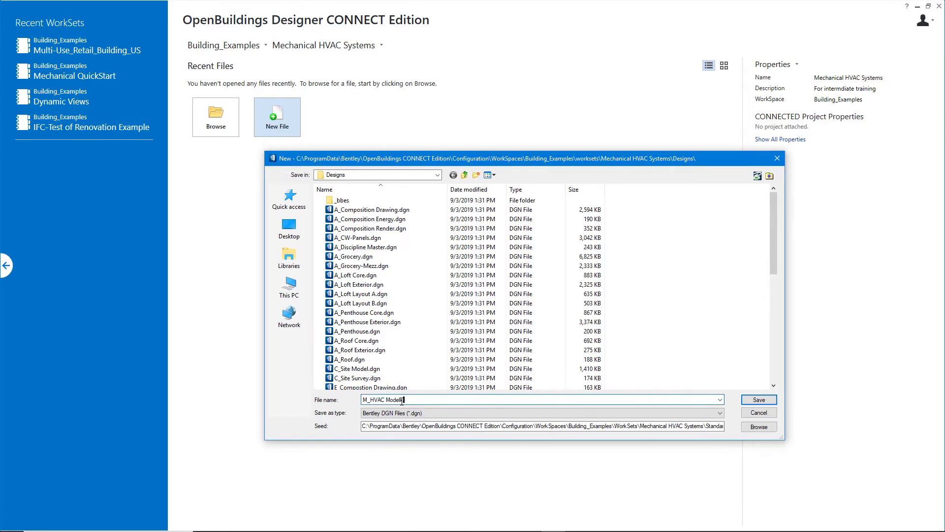
pyautogui.write('ning')
# Step: Save M_HVAC Modeling Training.dgn so it opens in the Building Design workflow
pyautogui.click(762, 401)
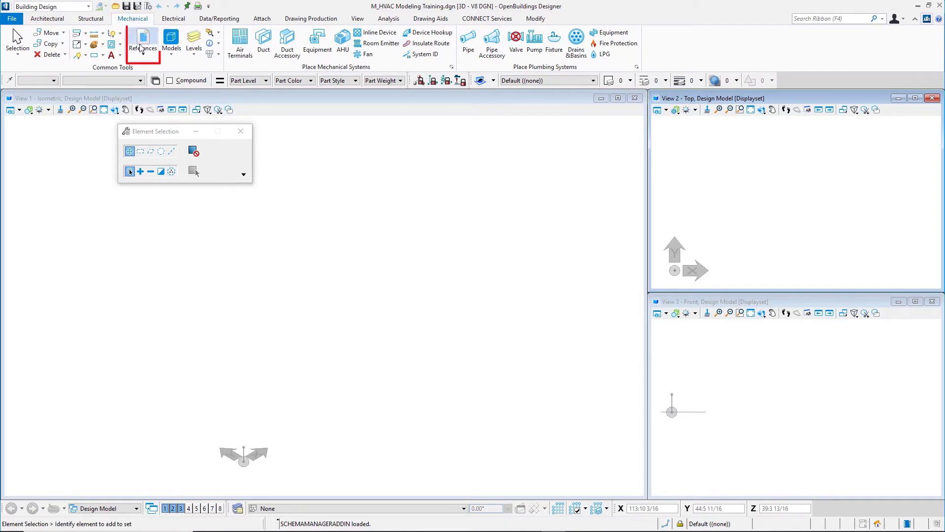
# Step: Pick A_Grocery.dgn and A_Grocery-Mezz.dgn from the Designs folder to attach as references
pyautogui.click(142, 57)
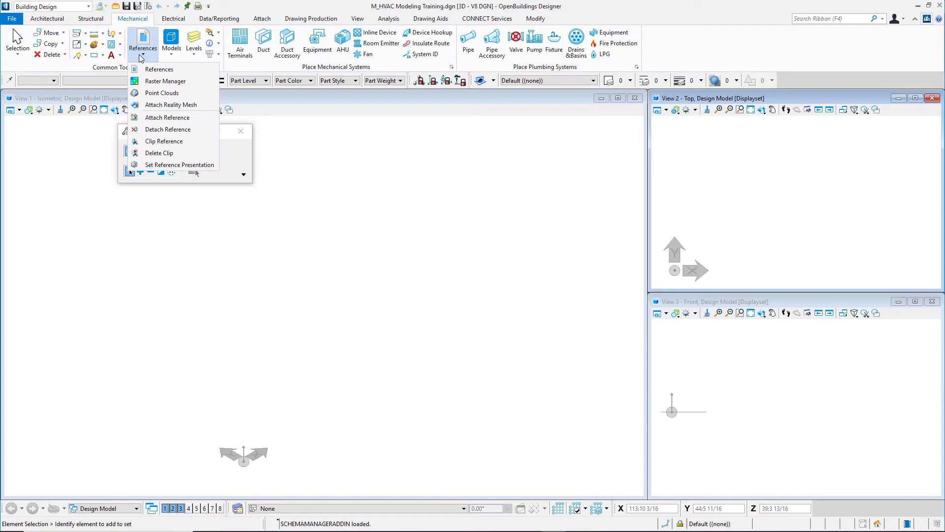
pyautogui.click(176, 122)
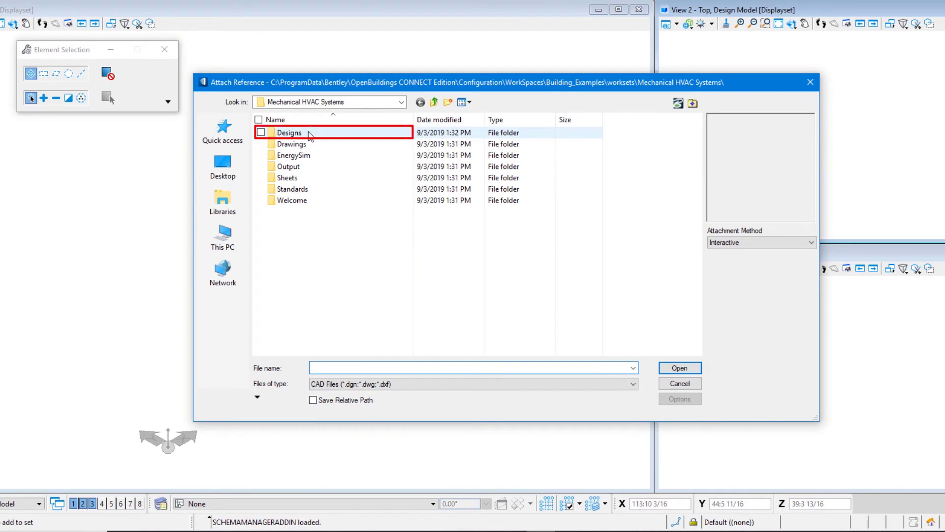
pyautogui.doubleClick(308, 133)
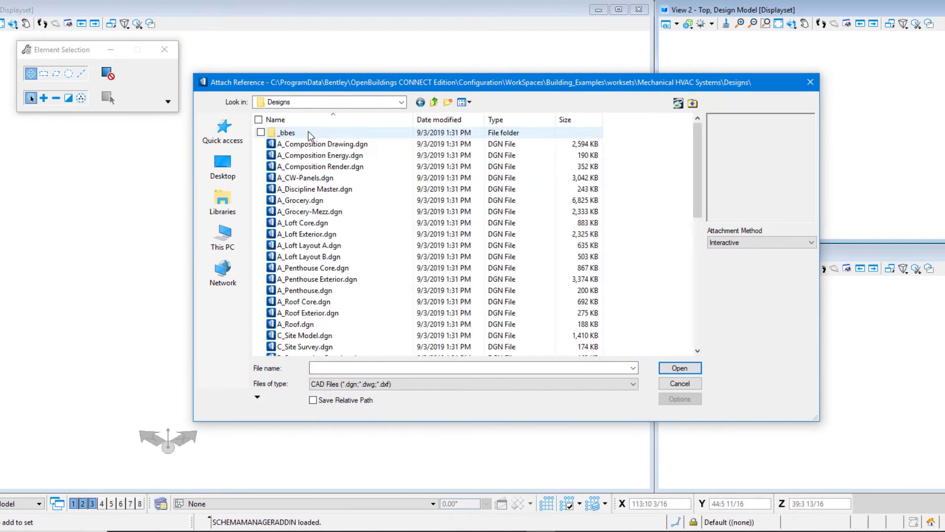
pyautogui.click(316, 204)
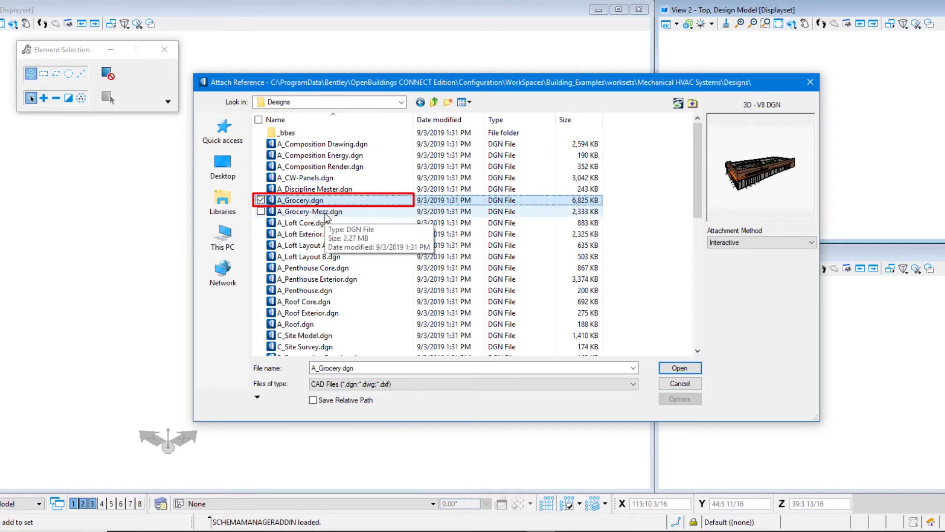
pyautogui.keyDown('ctrl'); pyautogui.click(328, 212); pyautogui.keyUp('ctrl')
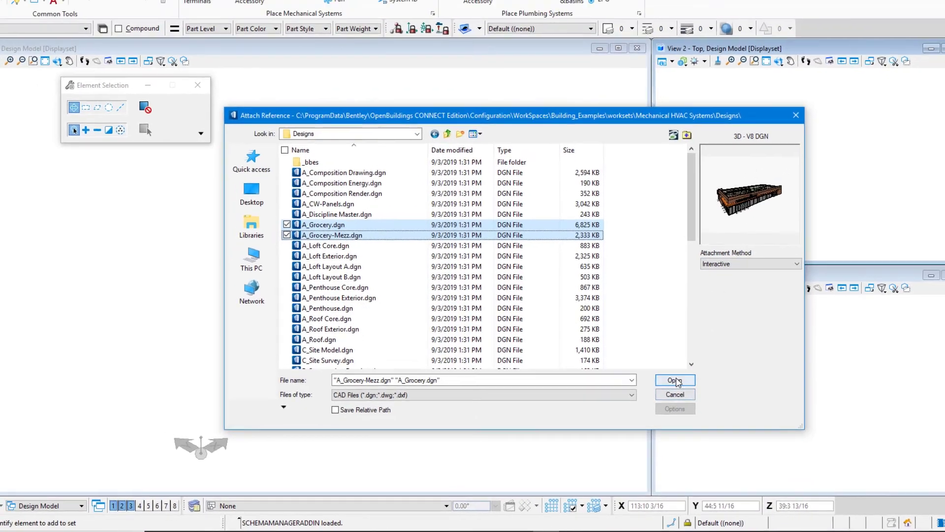
pyautogui.click(680, 367)
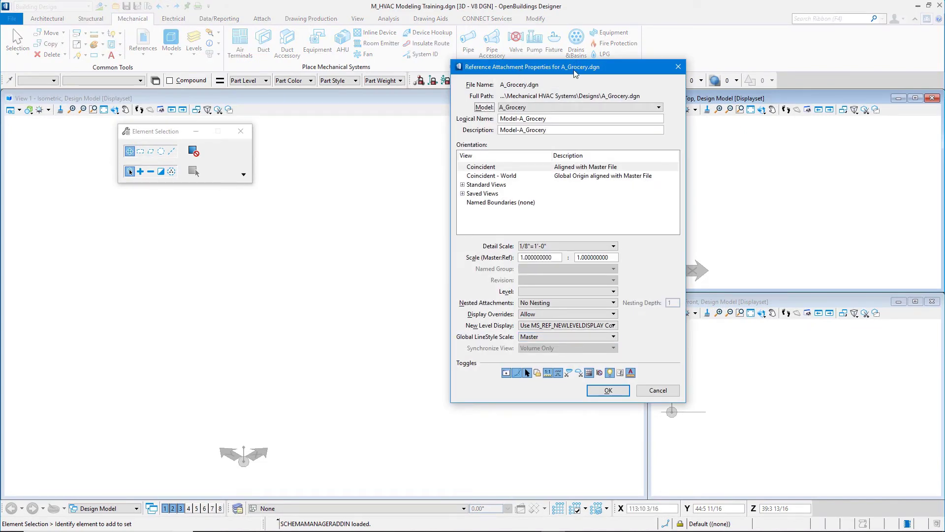
# Step: Attach both grocery references with Live Nesting at nesting depth 5
pyautogui.click(574, 302)
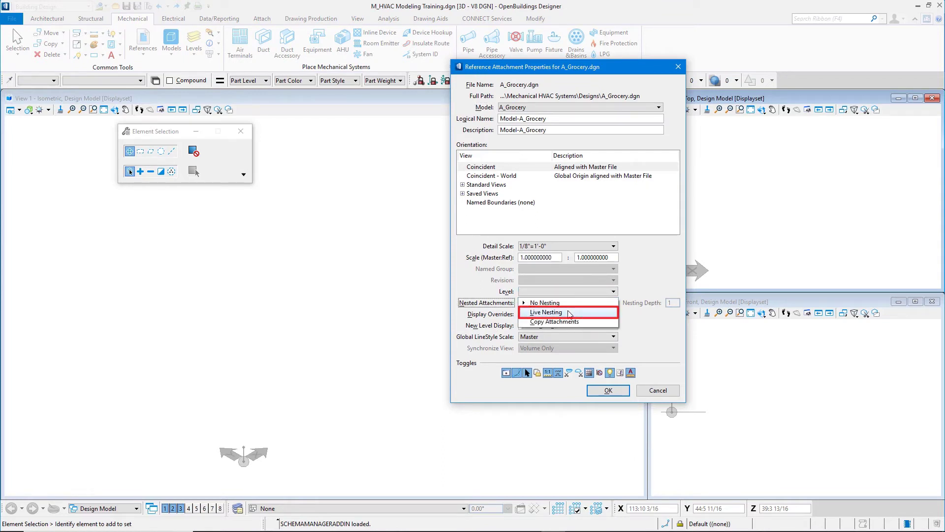
pyautogui.click(570, 313)
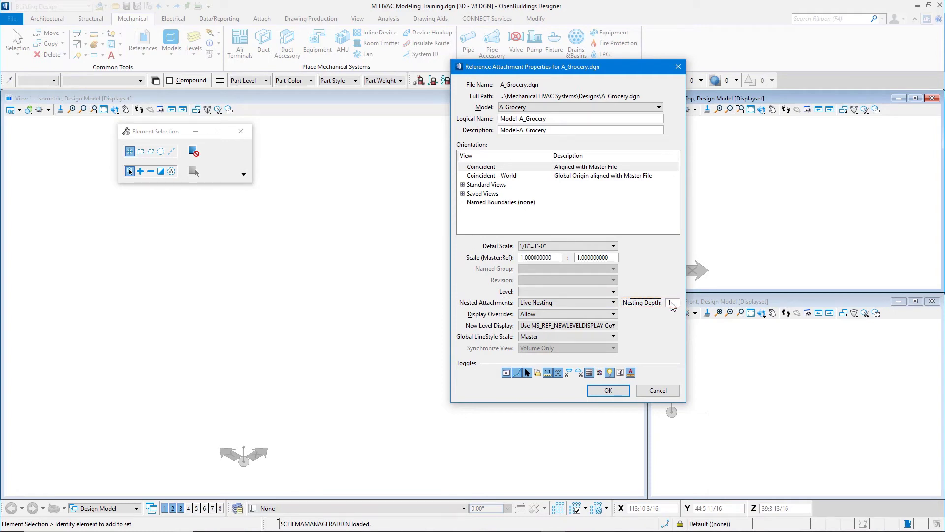
pyautogui.click(640, 306)
pyautogui.write('5')
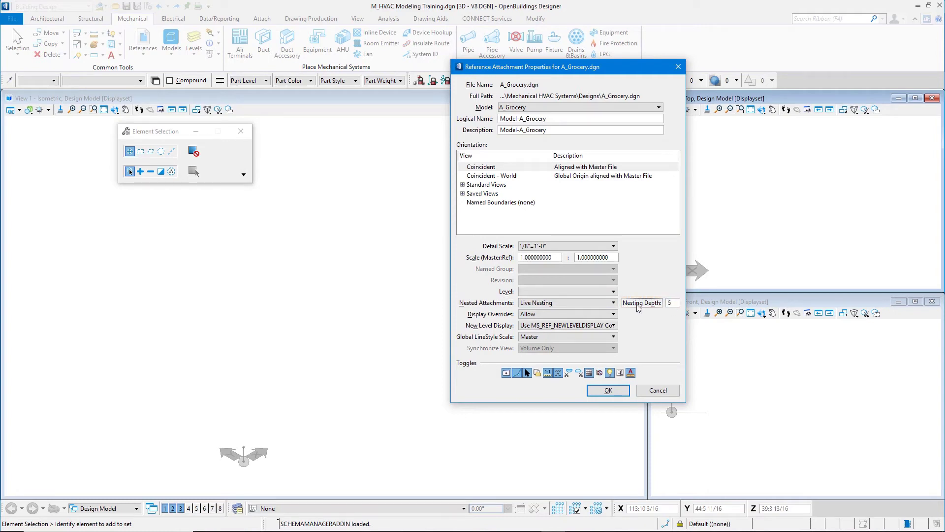
pyautogui.click(598, 390)
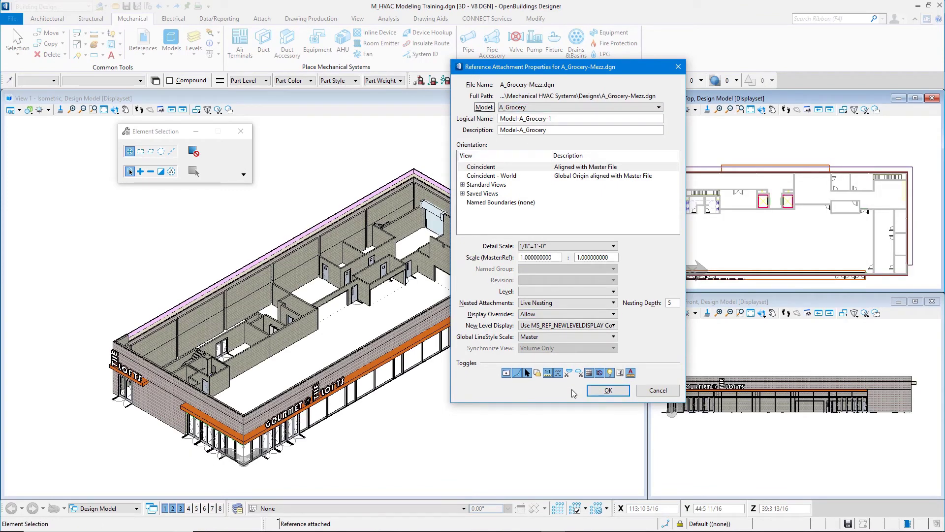
pyautogui.click(608, 390)
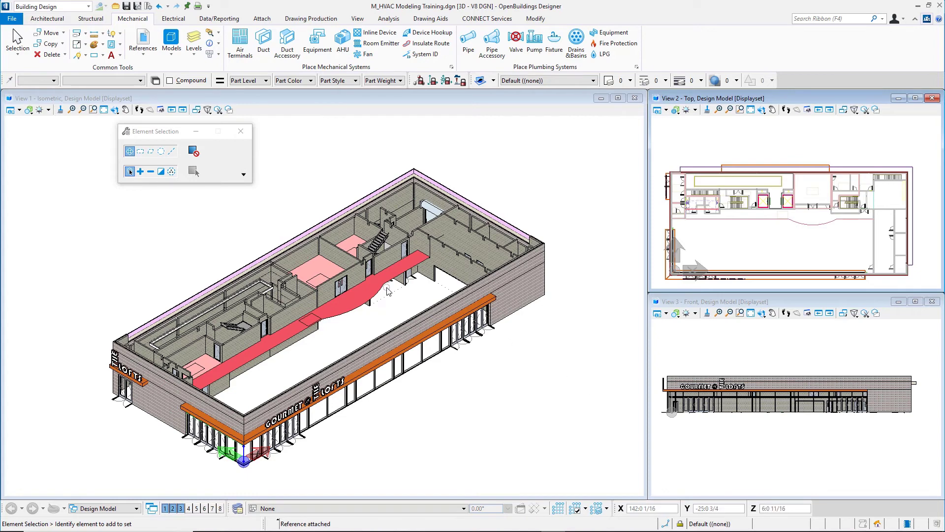
# Step: Turn off the A-AREA level in Level Display and apply it to all open views
pyautogui.click(194, 56)
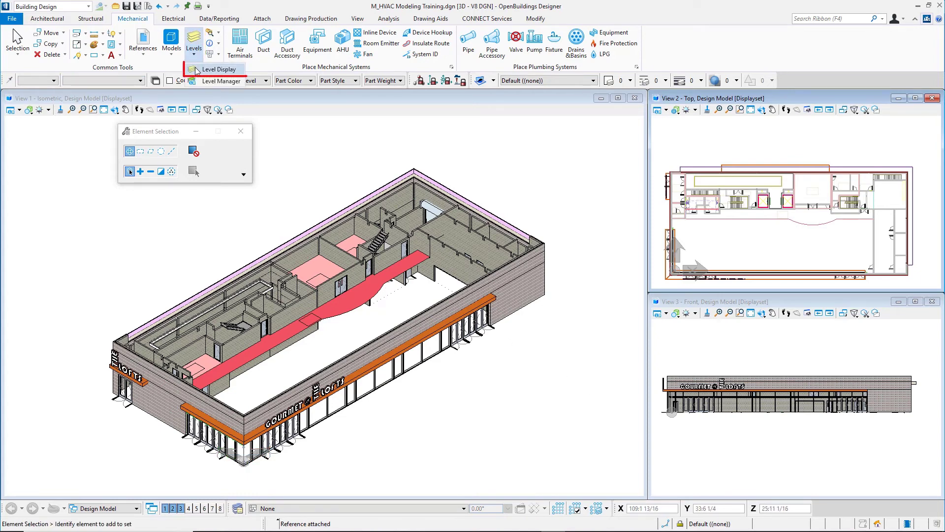
pyautogui.click(216, 69)
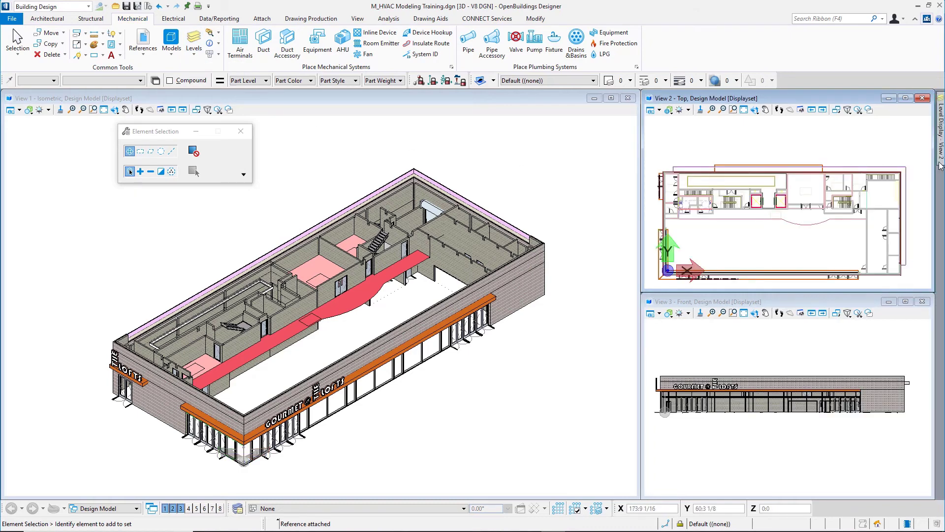
pyautogui.moveTo(941, 165)
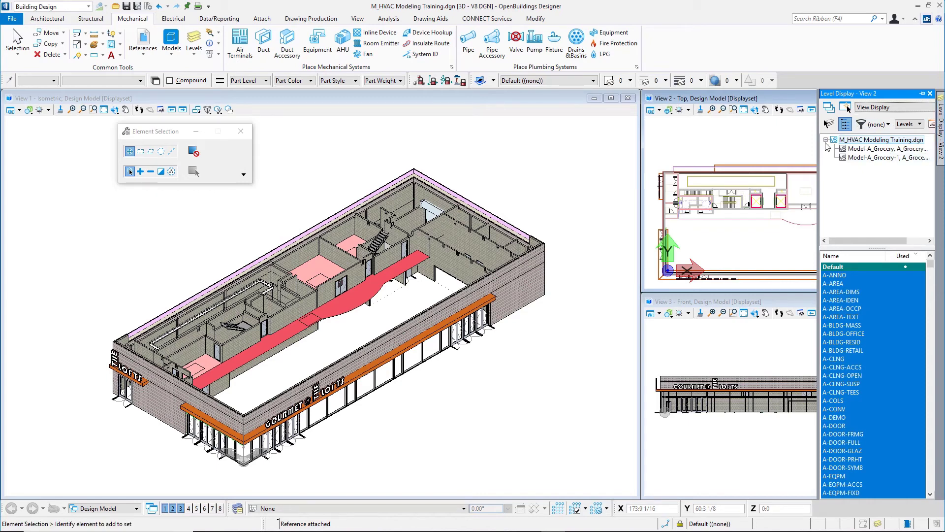
pyautogui.click(826, 140)
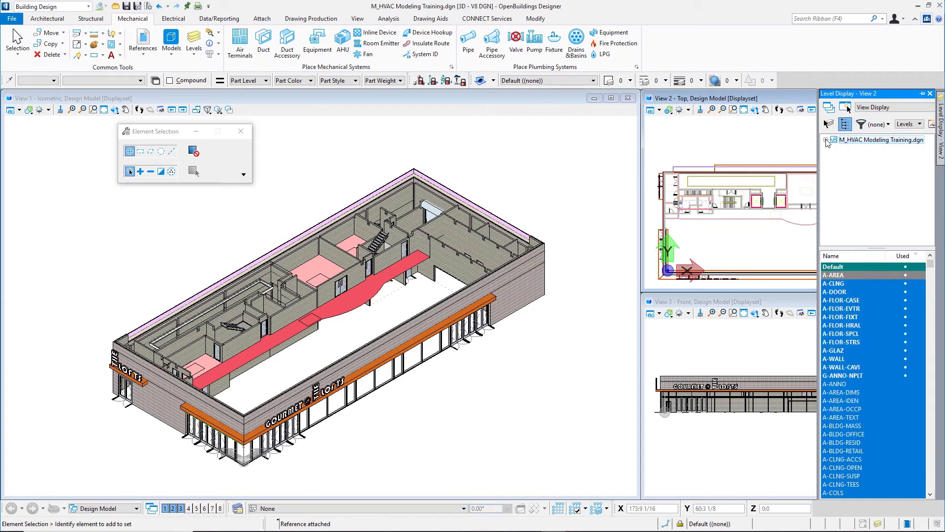
pyautogui.click(865, 284)
pyautogui.click(864, 276)
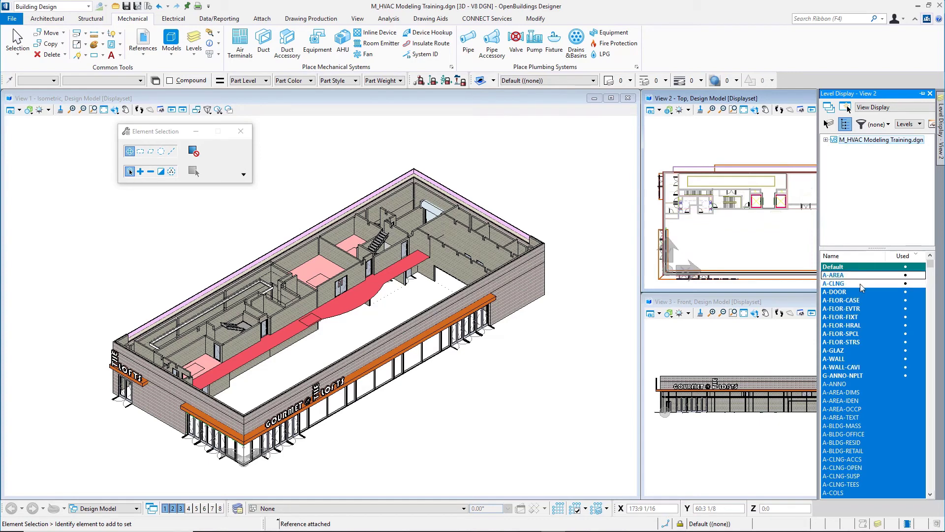
pyautogui.click(859, 286)
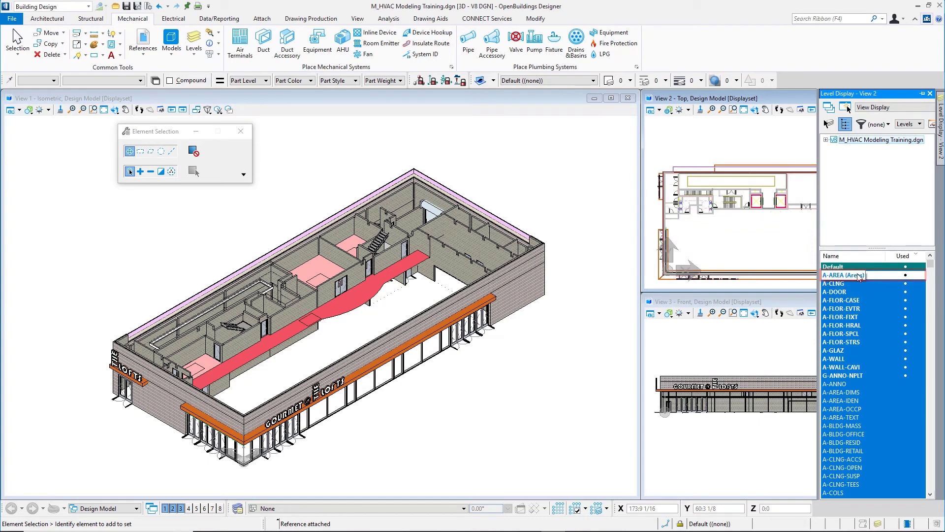
pyautogui.click(829, 107)
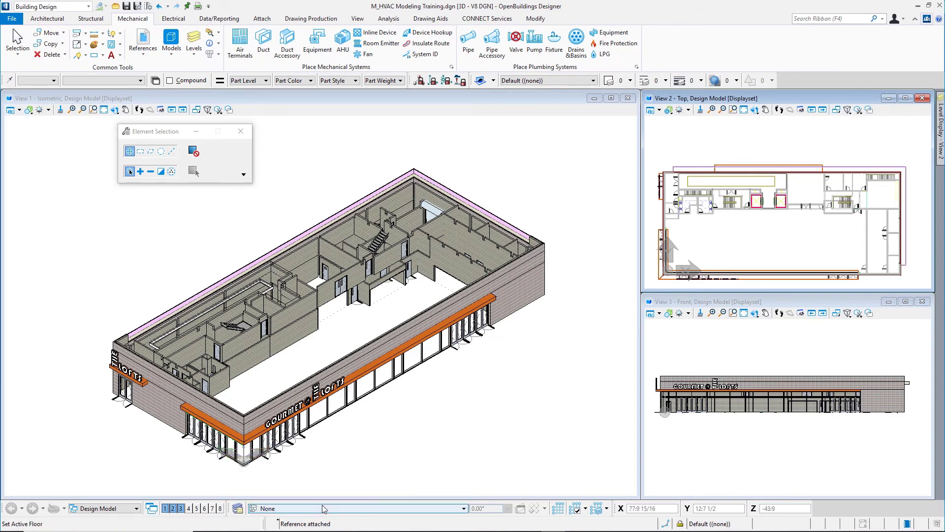
# Step: Make BUILDING 01 > GROUND the active floor, show its column grid, and save settings
pyautogui.click(323, 508)
pyautogui.click(308, 440)
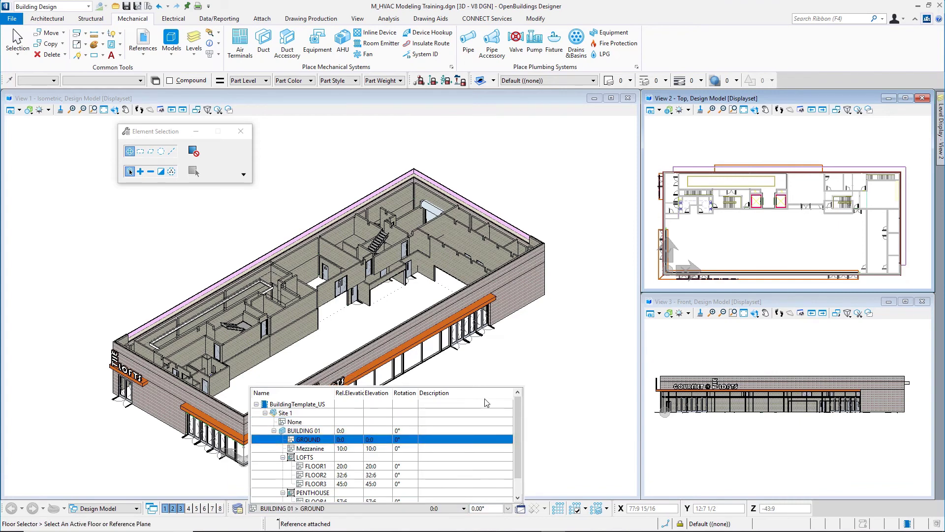
pyautogui.click(502, 397)
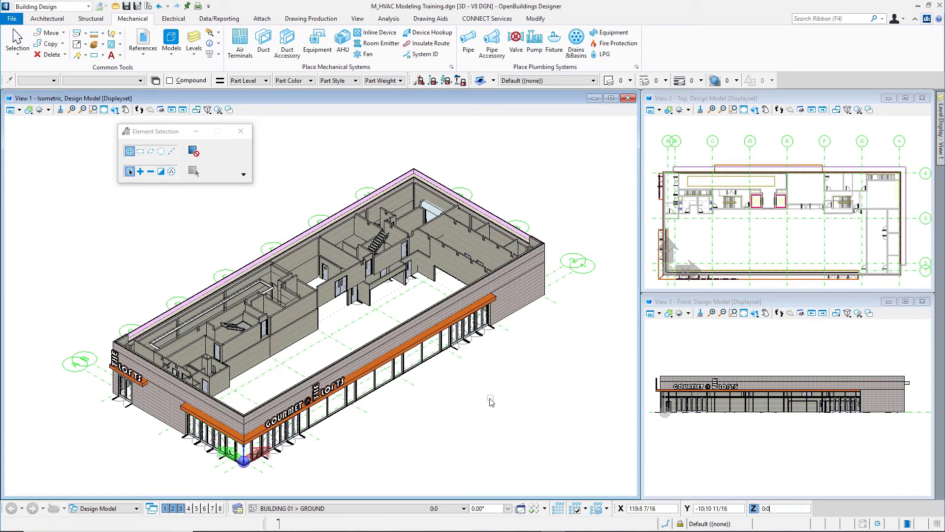
pyautogui.click(138, 8)
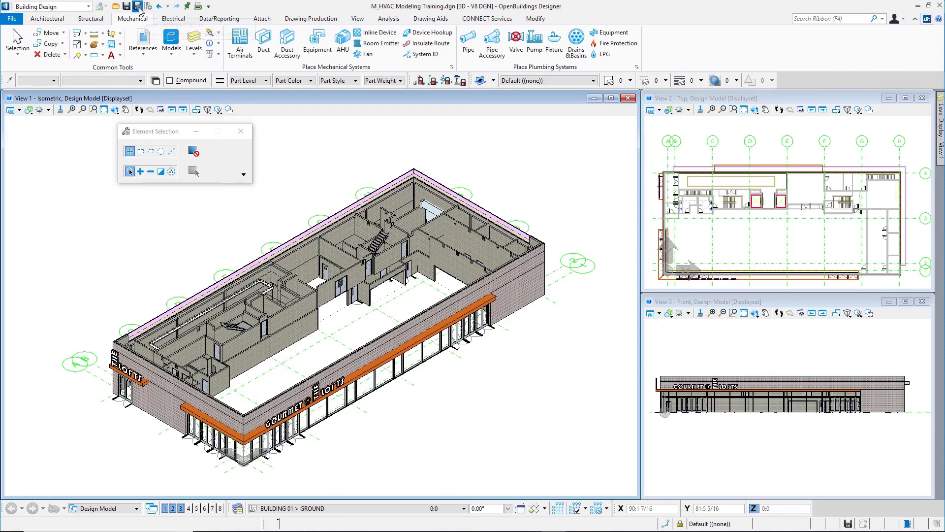